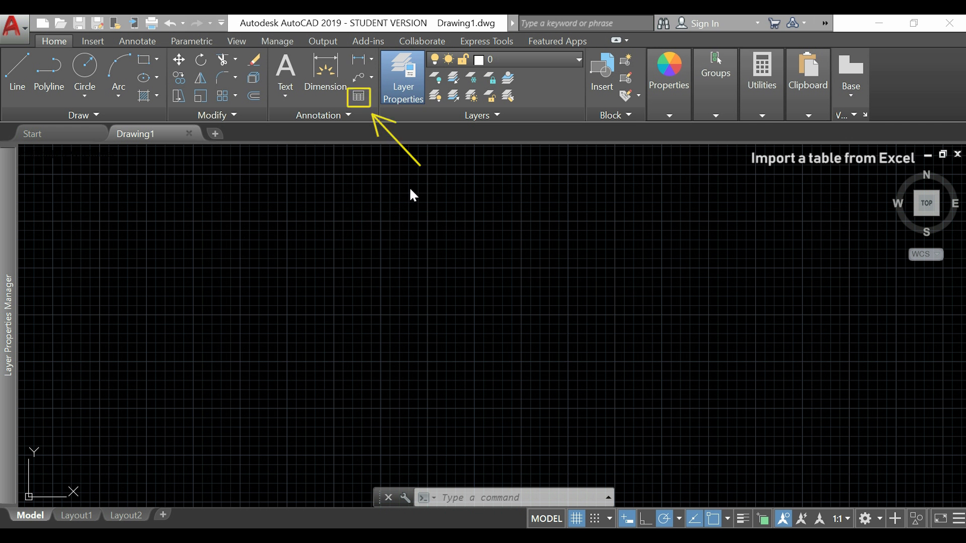
Step: Start a table from a data link and create a new Excel data link named "tutorial excel table"
click(359, 98)
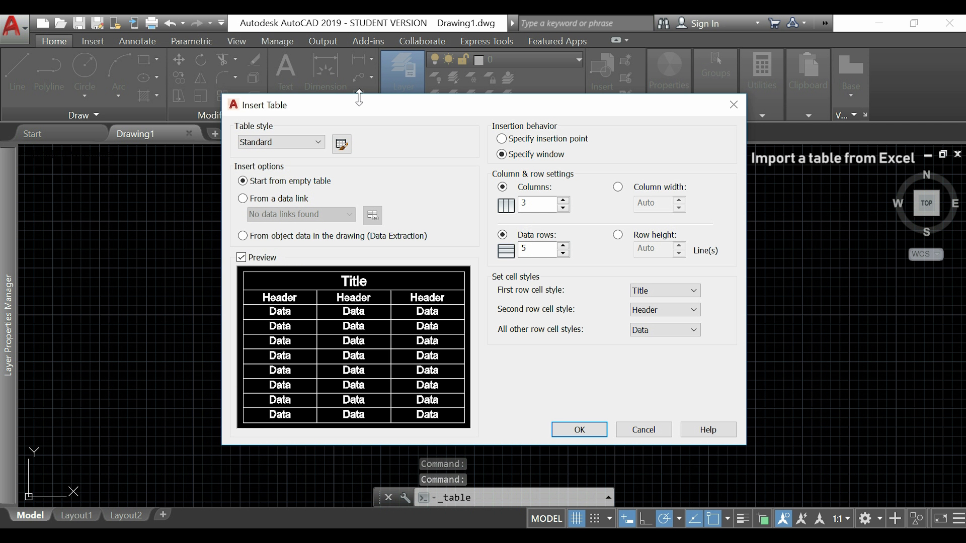
click(243, 198)
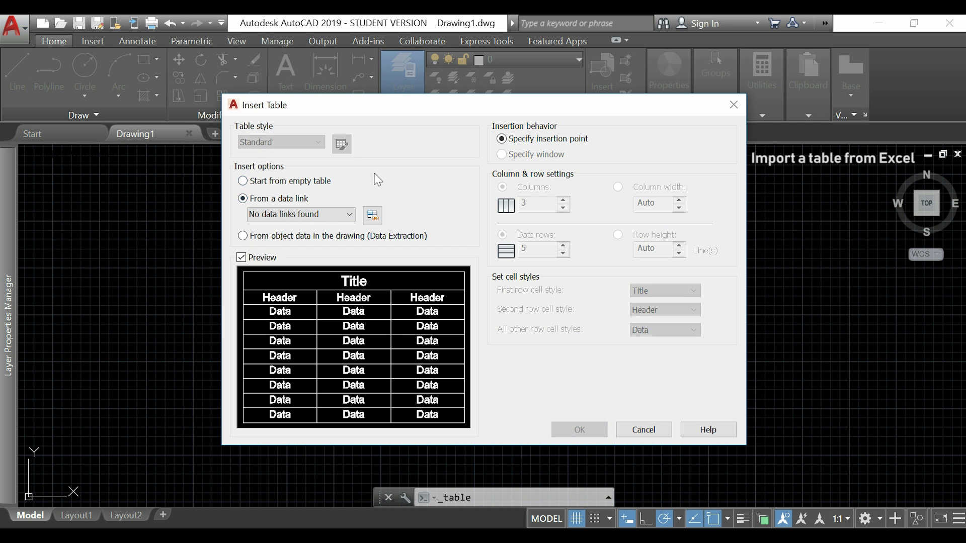
click(372, 220)
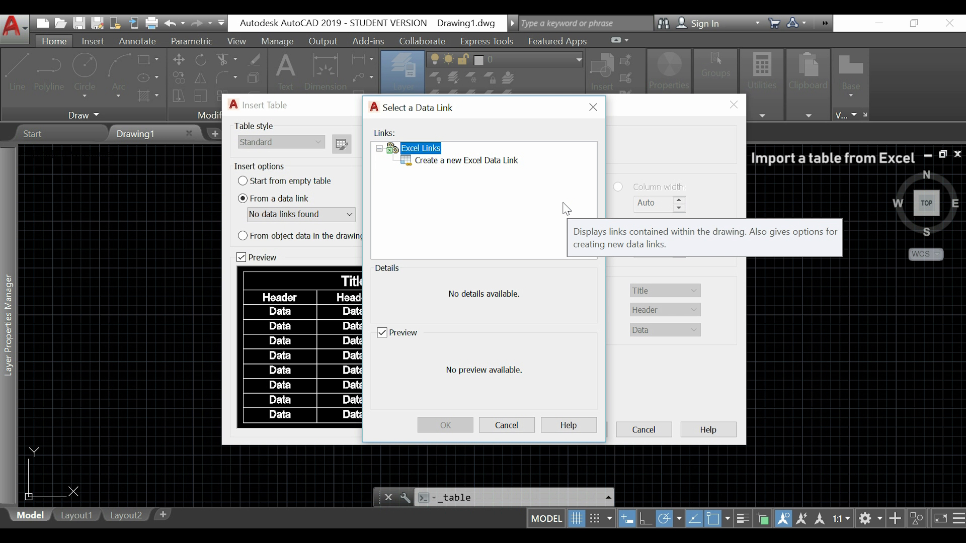
click(476, 162)
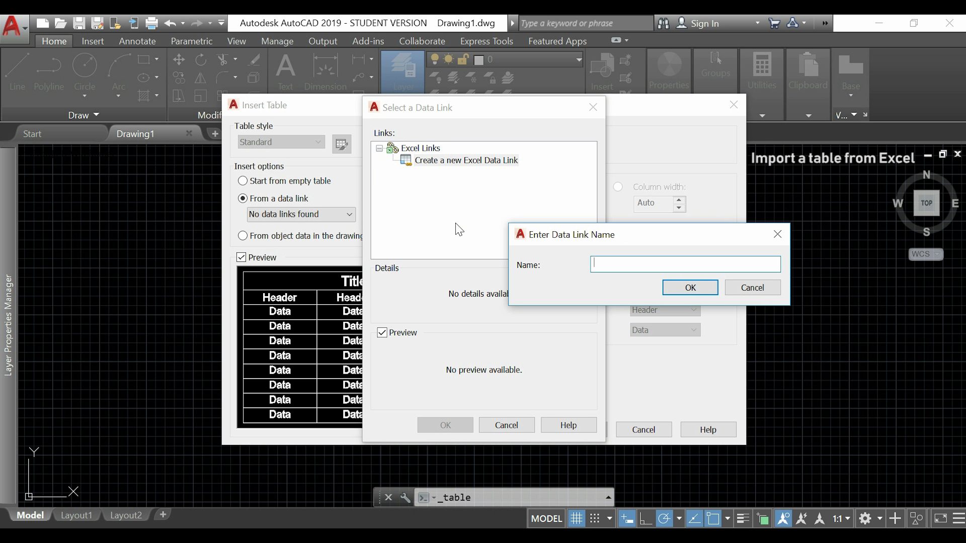
text(tutorial excel table)
click(695, 288)
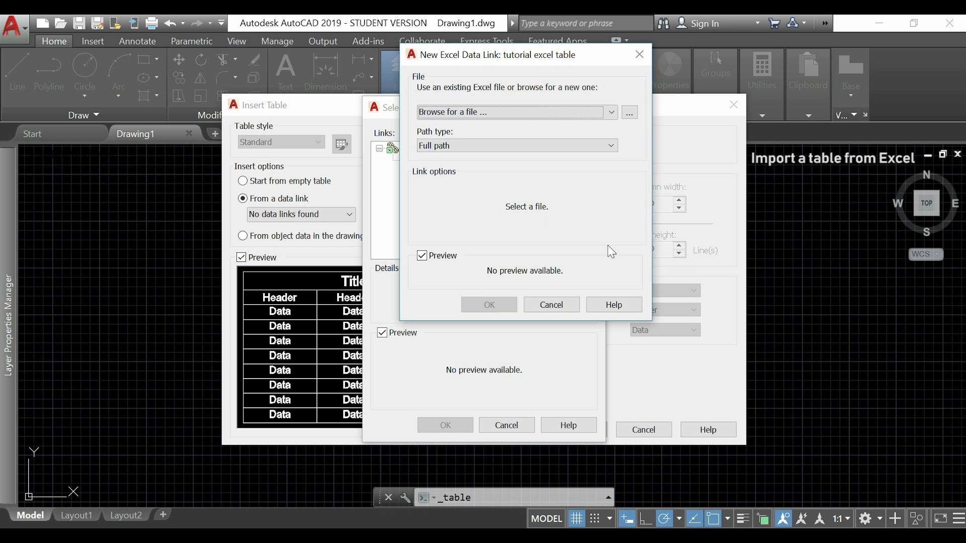
Step: Choose the Excel file "example" from the desktop as the source of the new data link
click(630, 113)
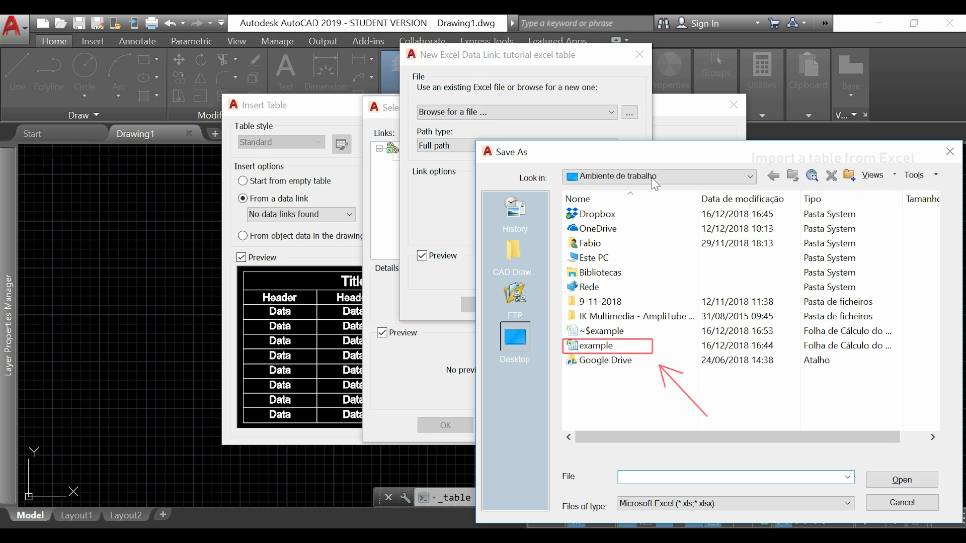
click(616, 351)
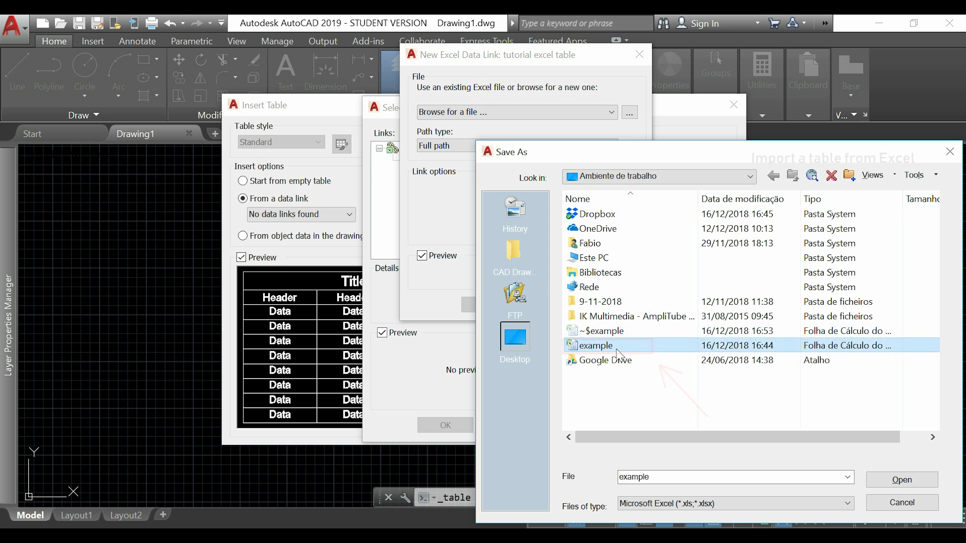
click(904, 483)
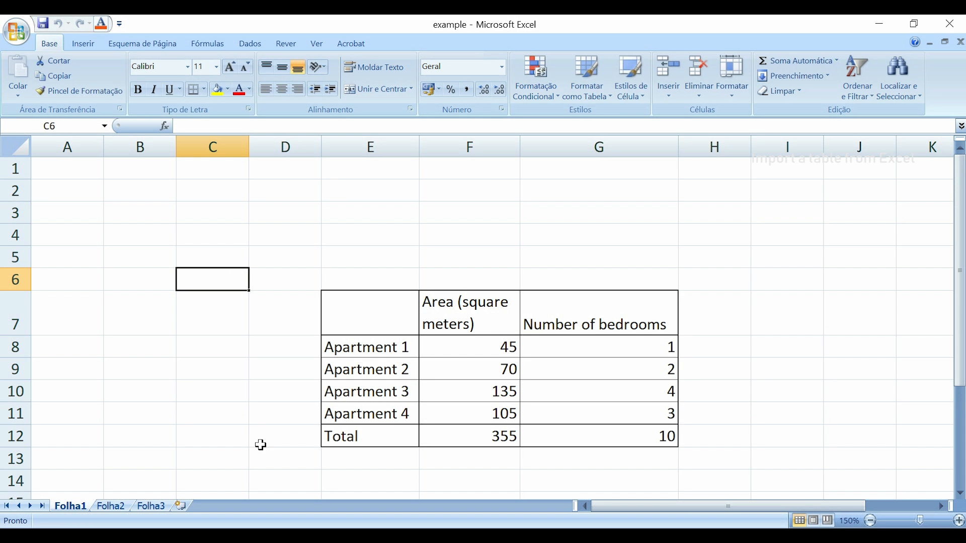
Step: Select the apartment table in the Excel sheet to identify its cells, and limit the AutoCAD data link to range E7:G12 with an updated preview
click(352, 309)
drag(352, 310, 647, 435)
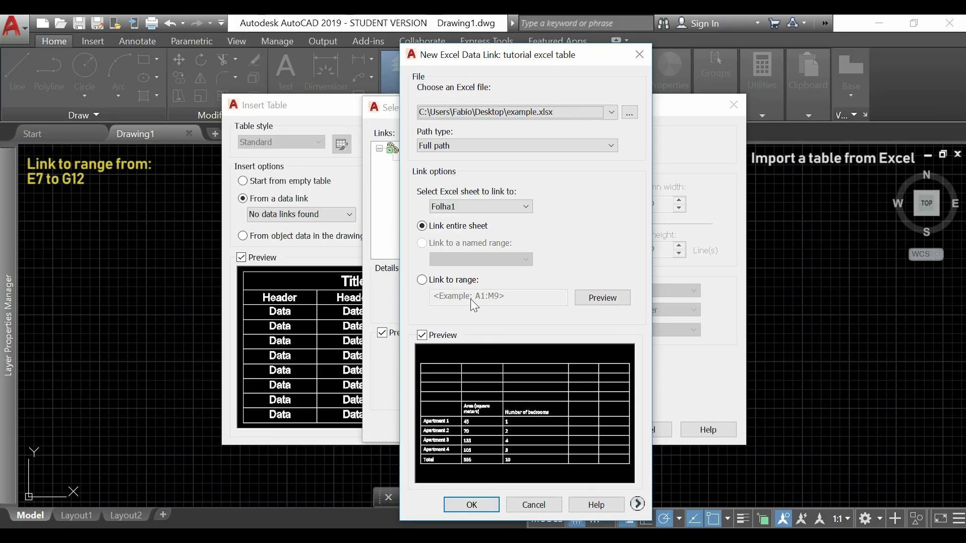
click(422, 280)
click(454, 298)
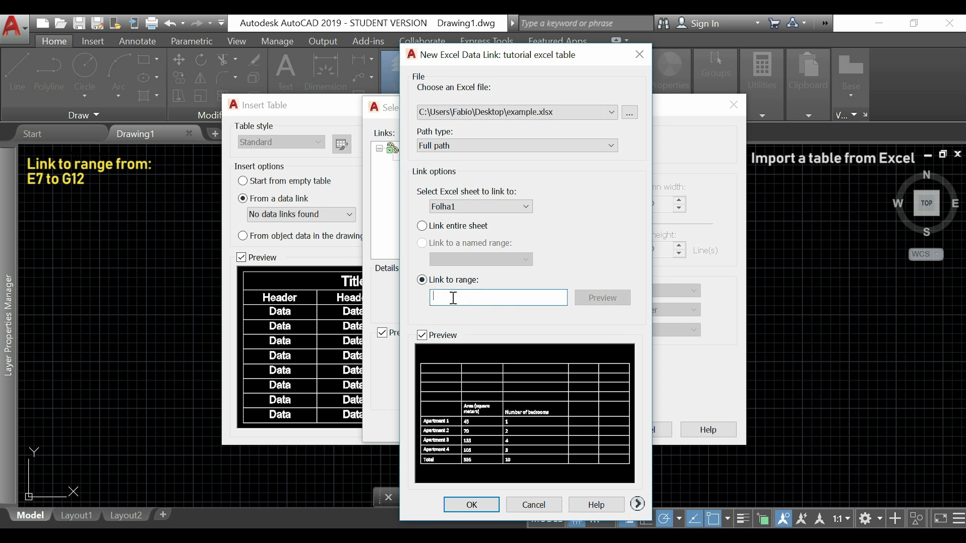
text(E7:G12)
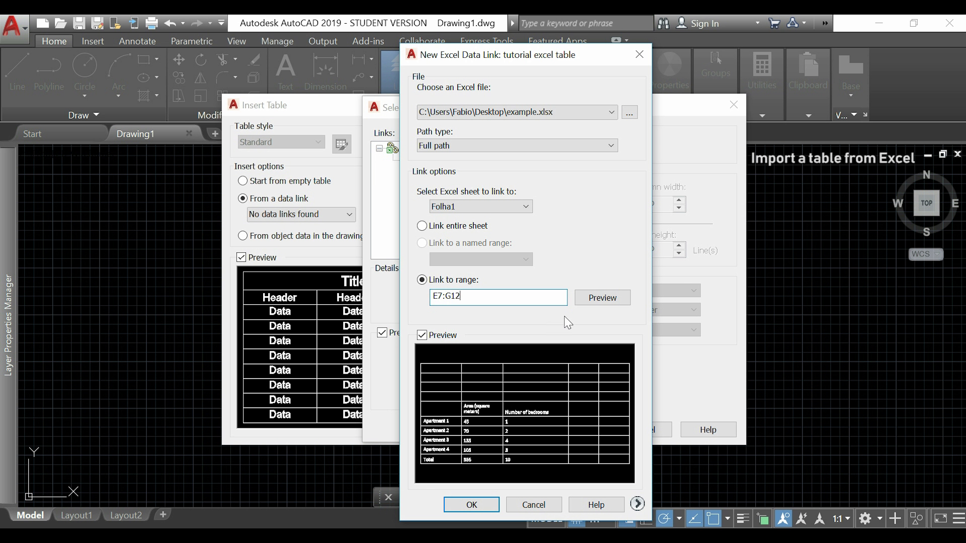
click(609, 302)
click(608, 301)
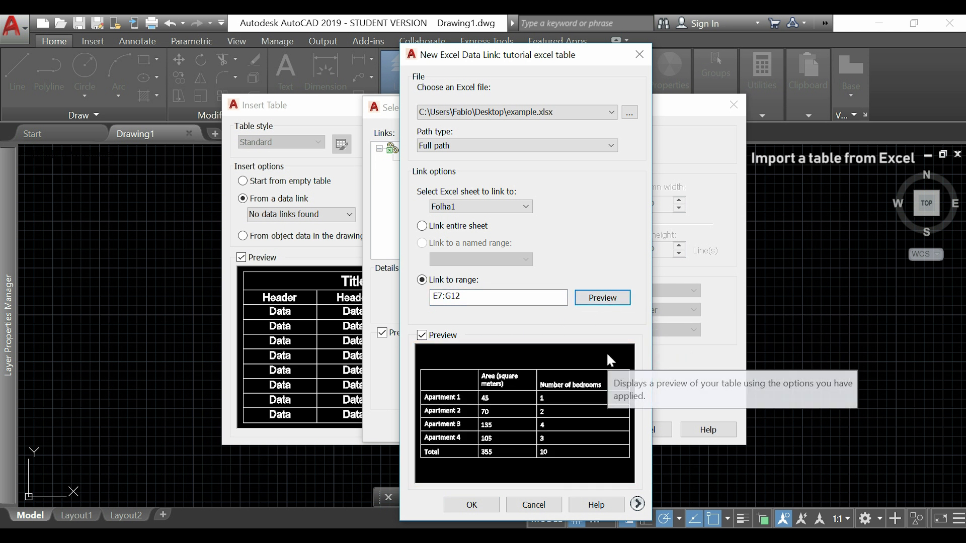
click(479, 505)
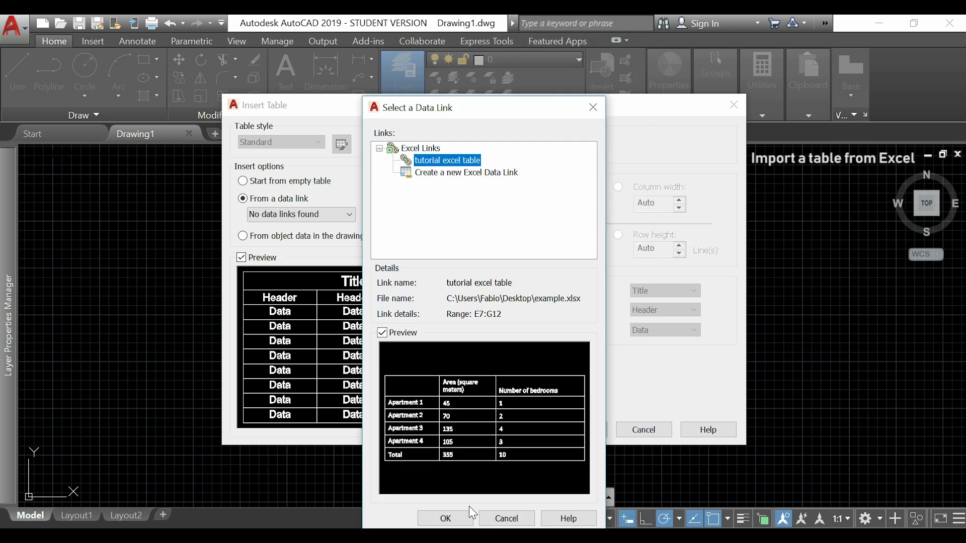
Step: Insert the table from the "tutorial excel table" link near the middle of the drawing
click(456, 524)
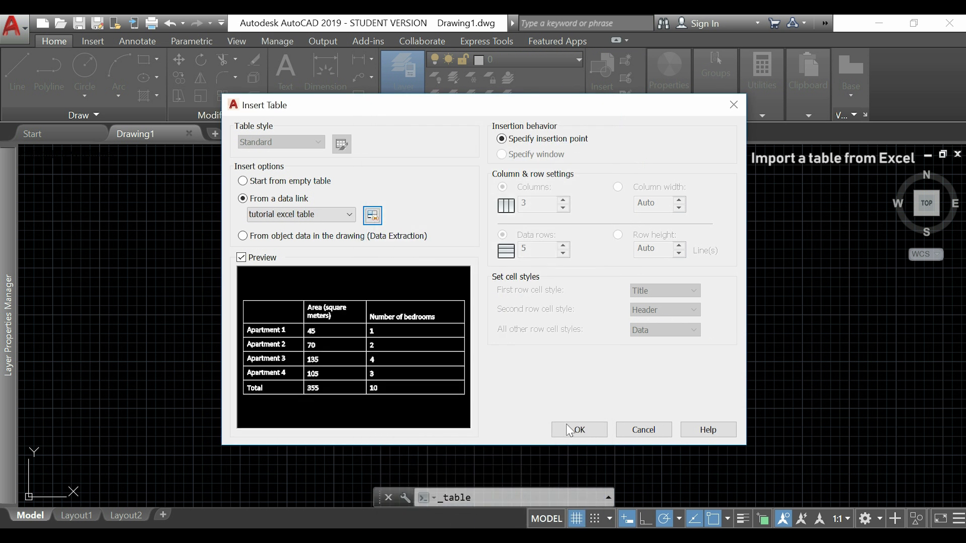
click(580, 431)
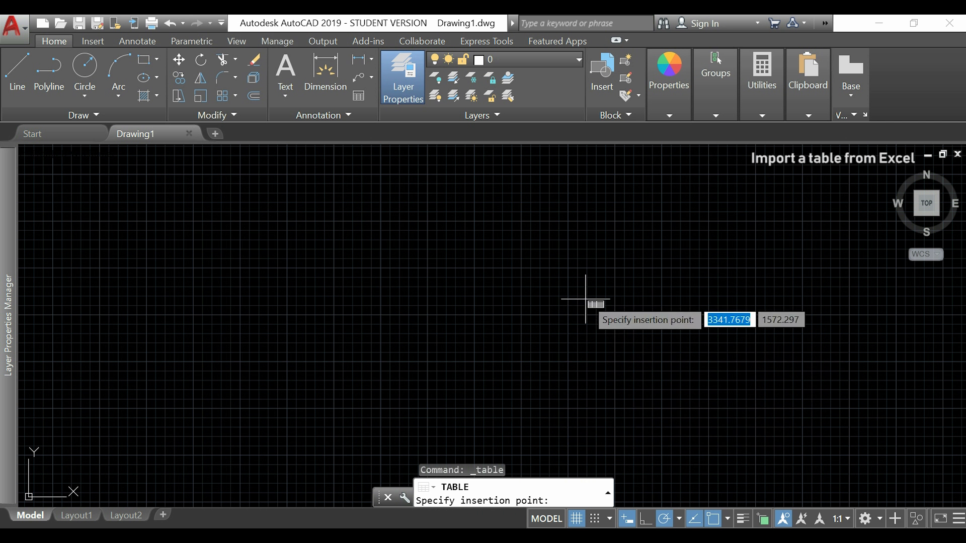
click(489, 255)
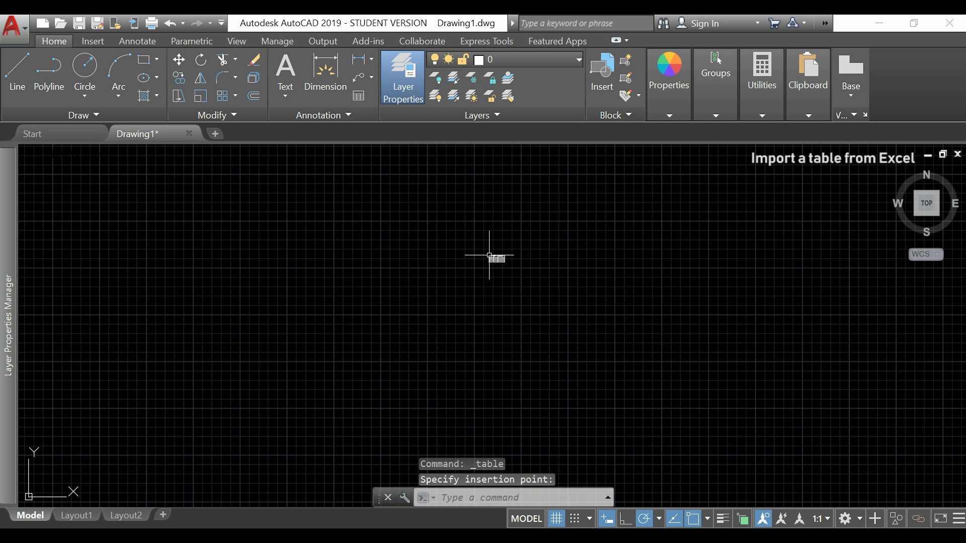
scroll(489, 255, up, 8)
middle_drag(883, 378, 805, 352)
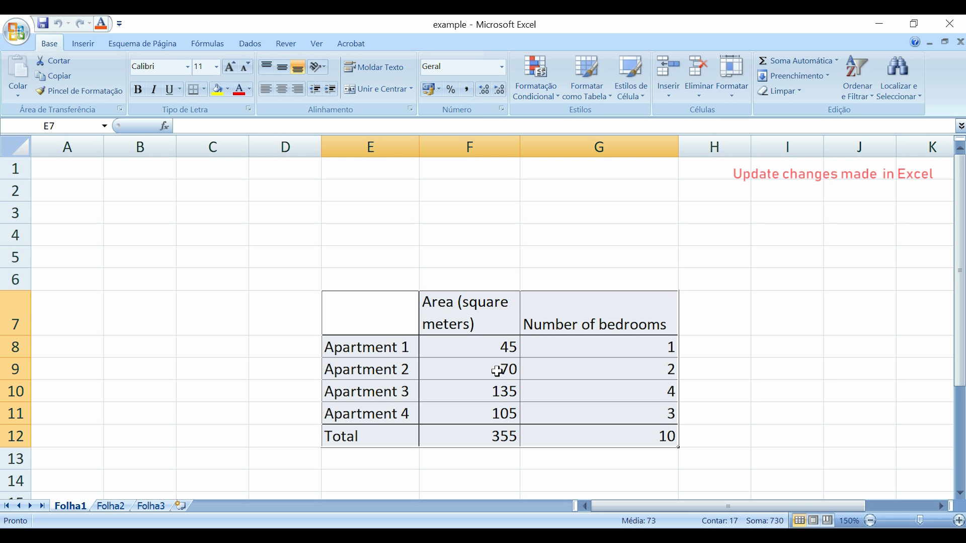
Step: Switch to the Excel workbook, set Apartment 2's area to 80 and its number of bedrooms to 3, and save the file
click(497, 372)
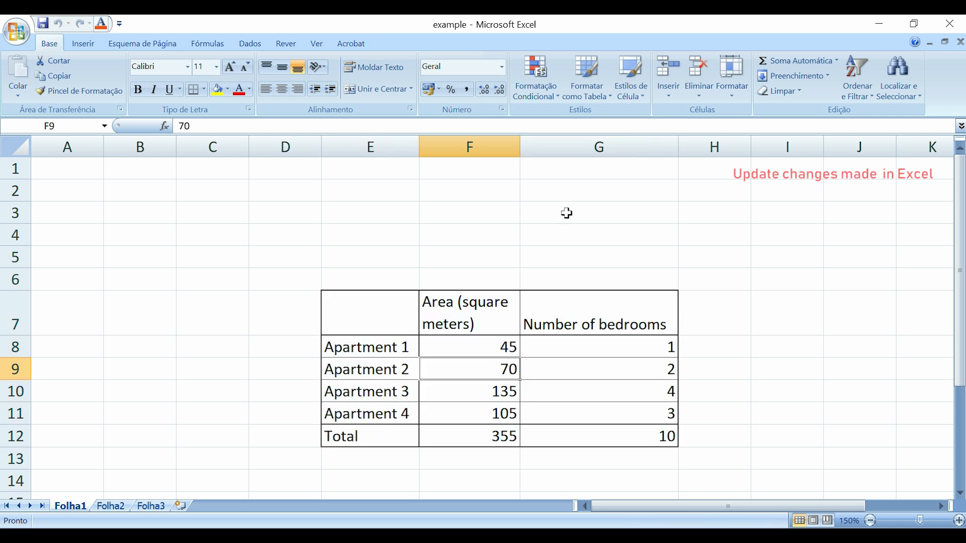
text(80)
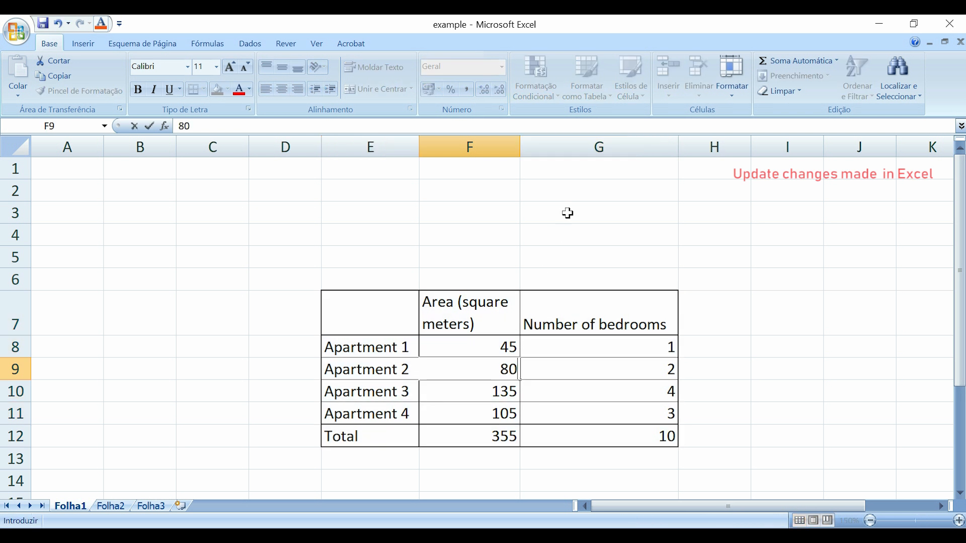
click(568, 213)
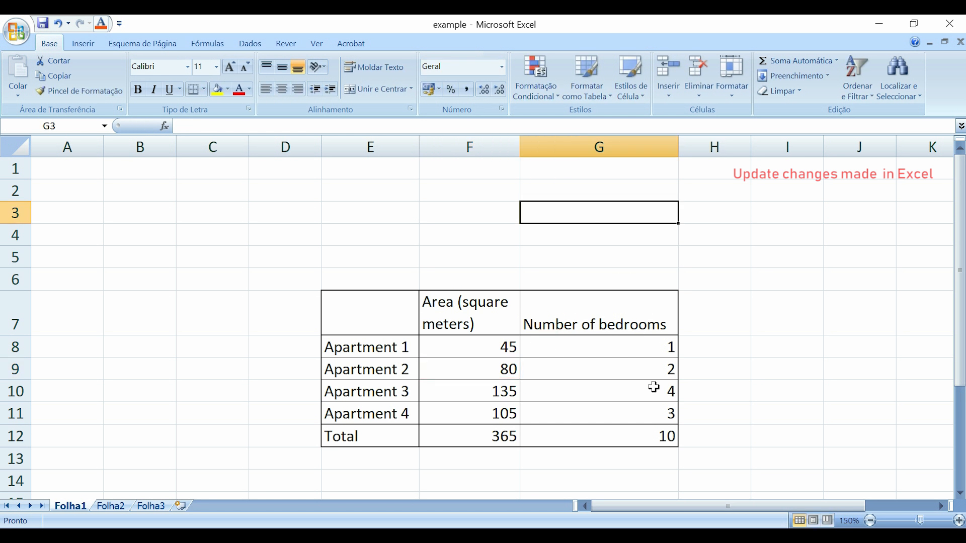
click(670, 373)
text(3)
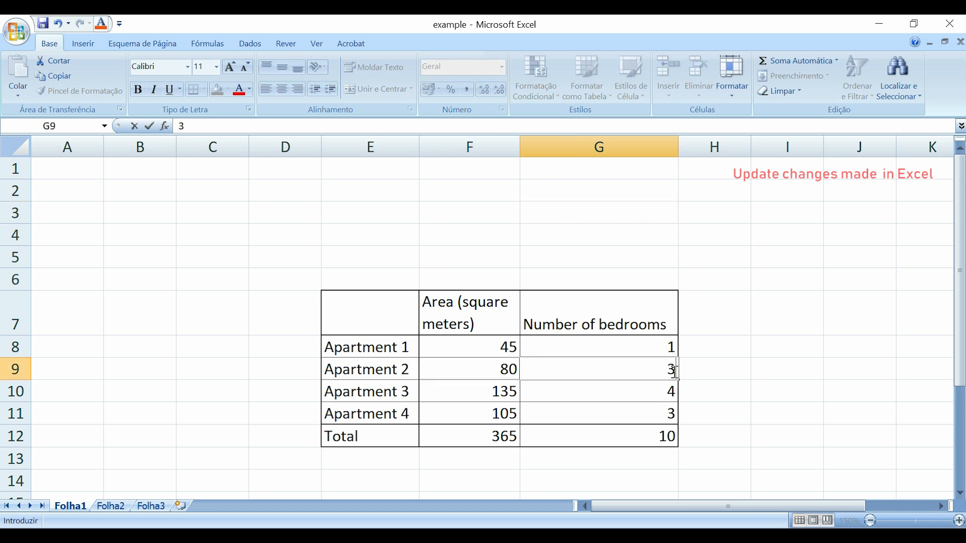
click(709, 345)
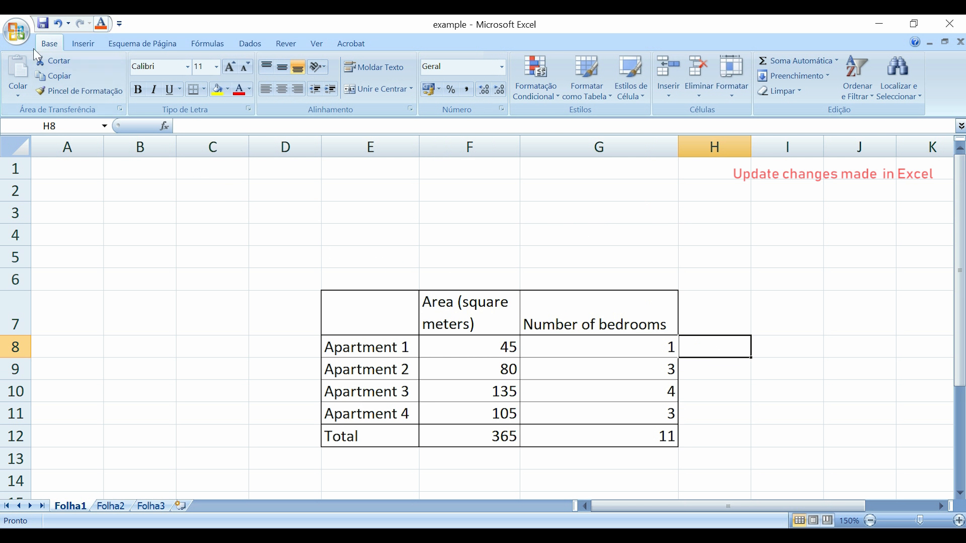
click(42, 26)
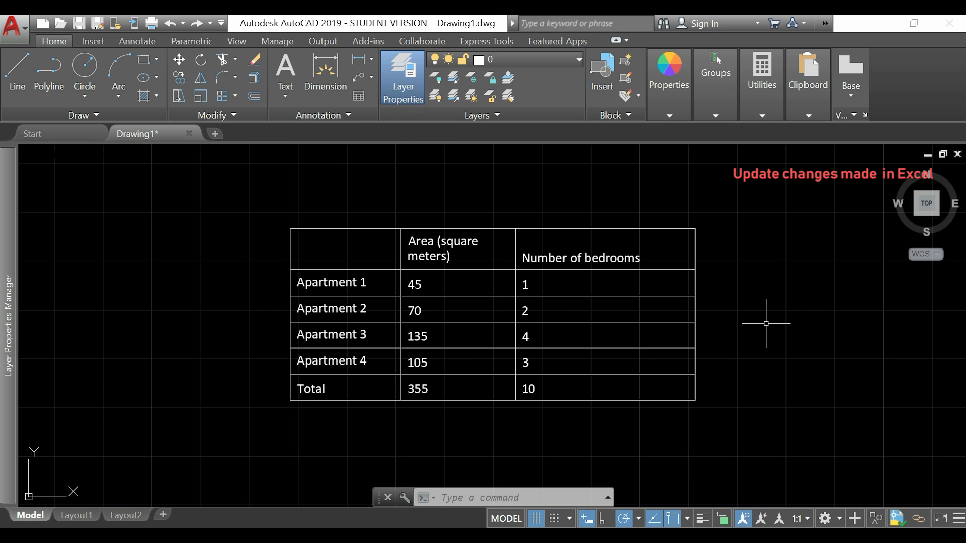
Step: Return to AutoCAD and update the linked apartment table with the changes from its Excel source
click(474, 309)
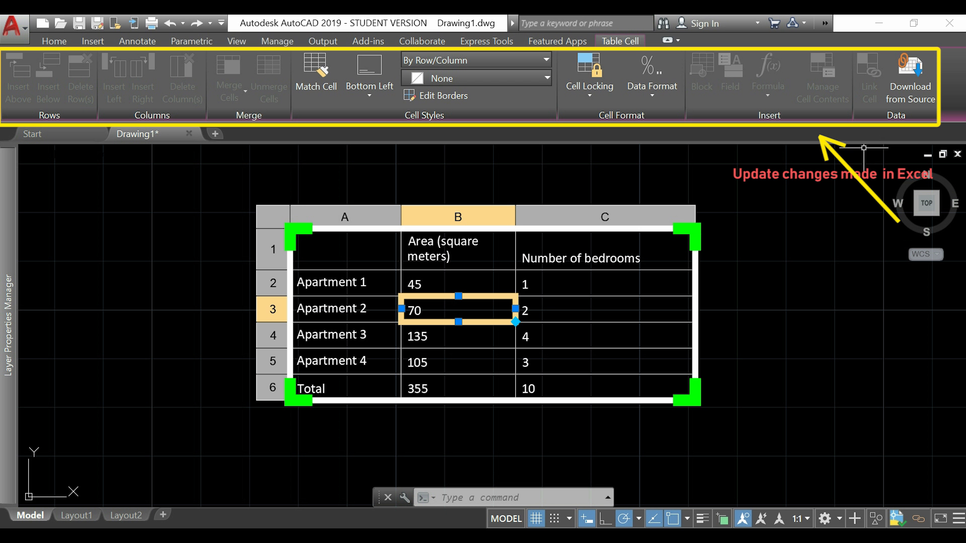
click(913, 94)
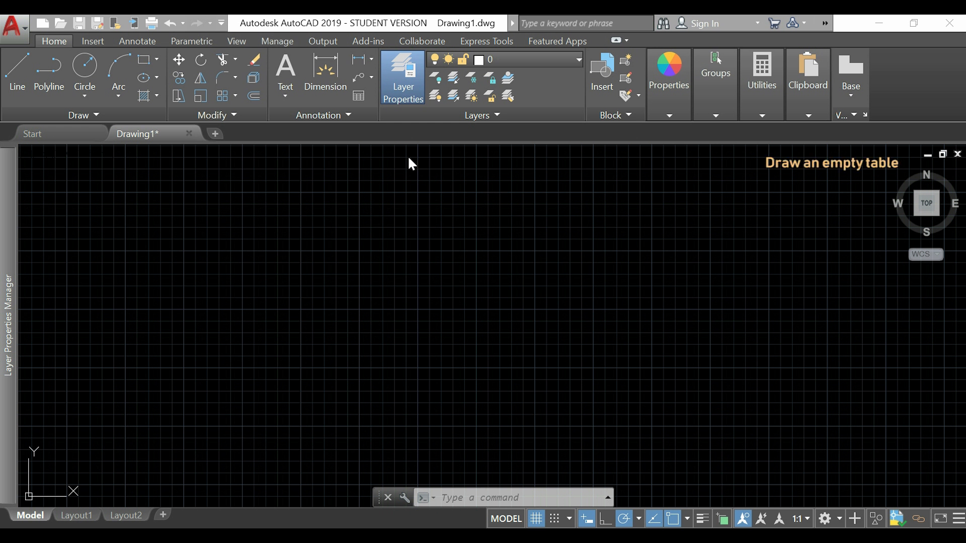
Step: Start a new empty table and modify the Standard table style, setting the Data cells' text height to 50
click(356, 94)
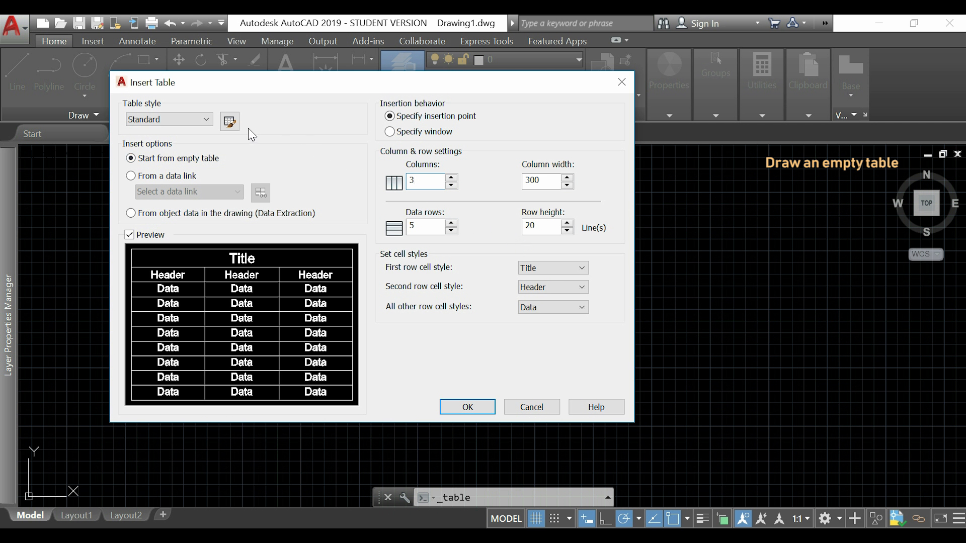
click(229, 123)
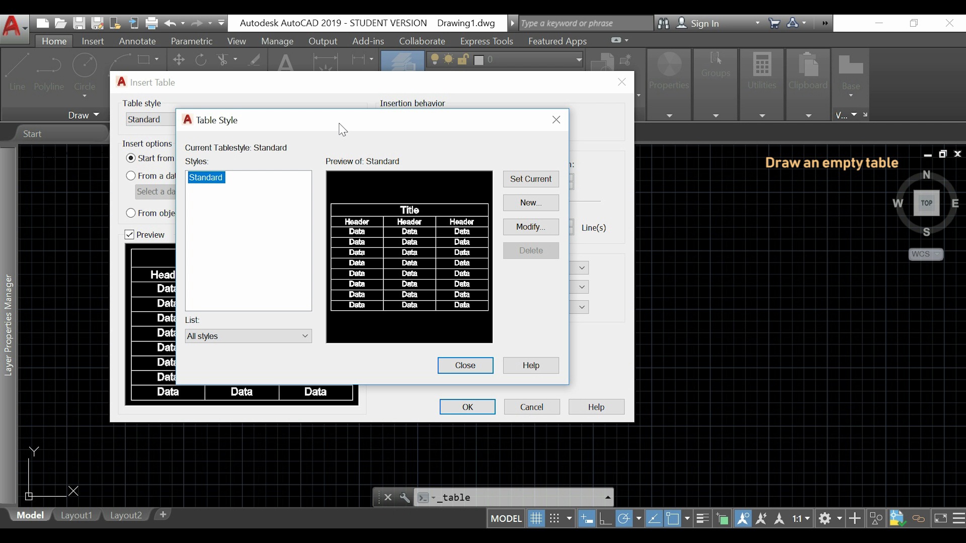
click(550, 229)
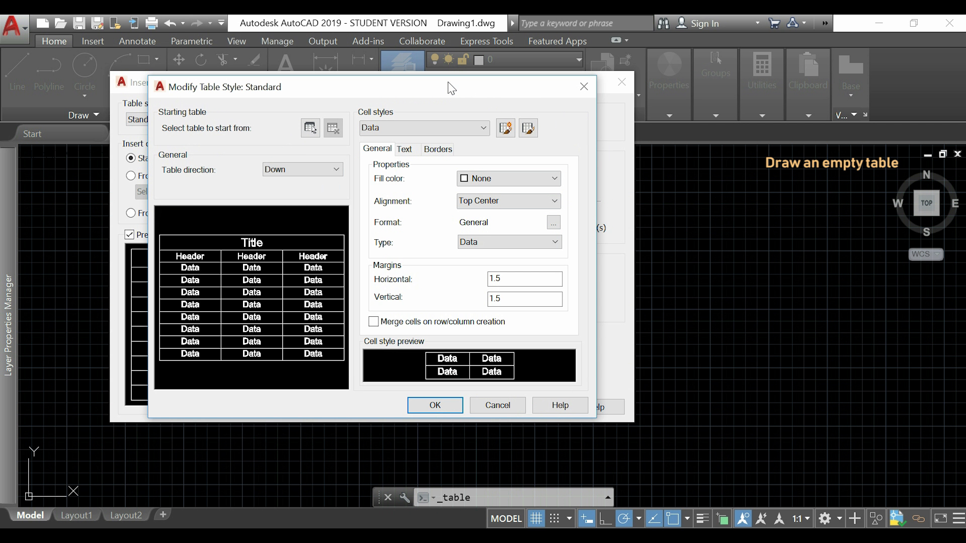
click(407, 151)
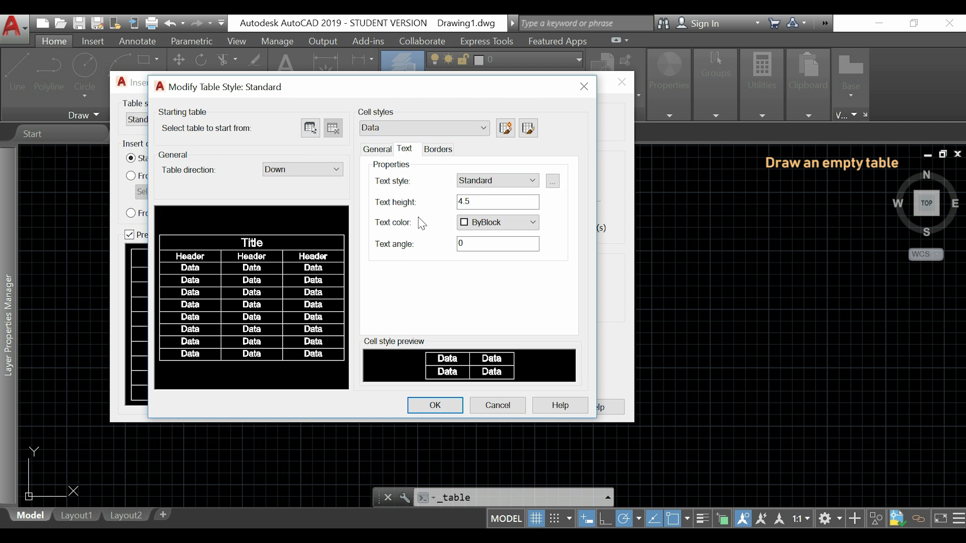
drag(487, 201, 457, 200)
text(50)
Step: Set the Data cell margins to 10 horizontal and 20 vertical in the Standard table style
click(377, 149)
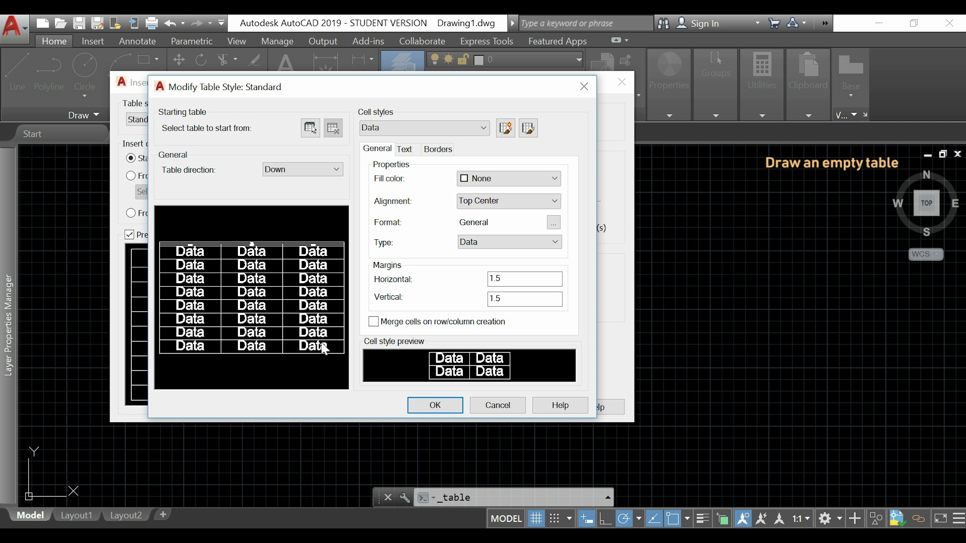
click(509, 279)
drag(509, 280, 484, 280)
text(10)
click(531, 302)
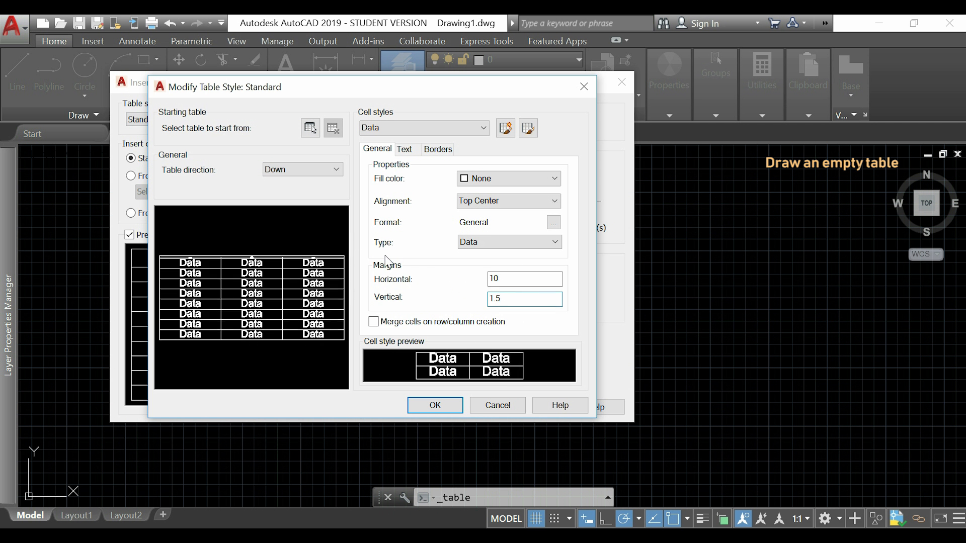
double_click(502, 300)
text(20)
click(518, 278)
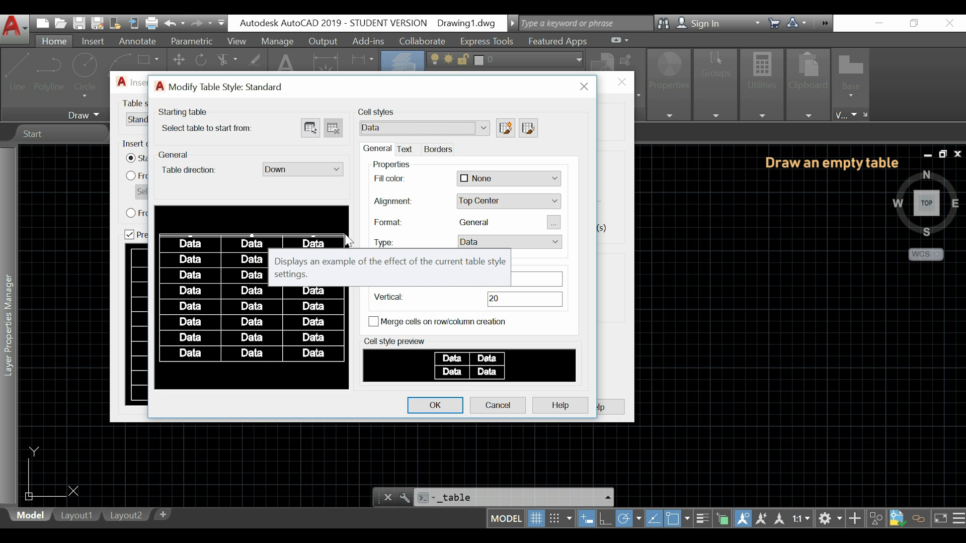
Step: Set the Header cells' text height to 50 in the Standard table style
click(483, 129)
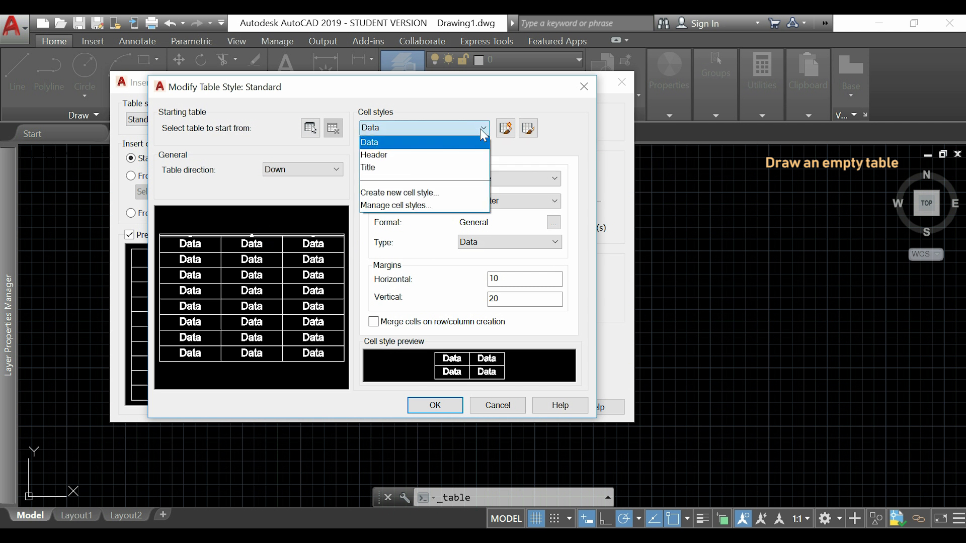
click(471, 162)
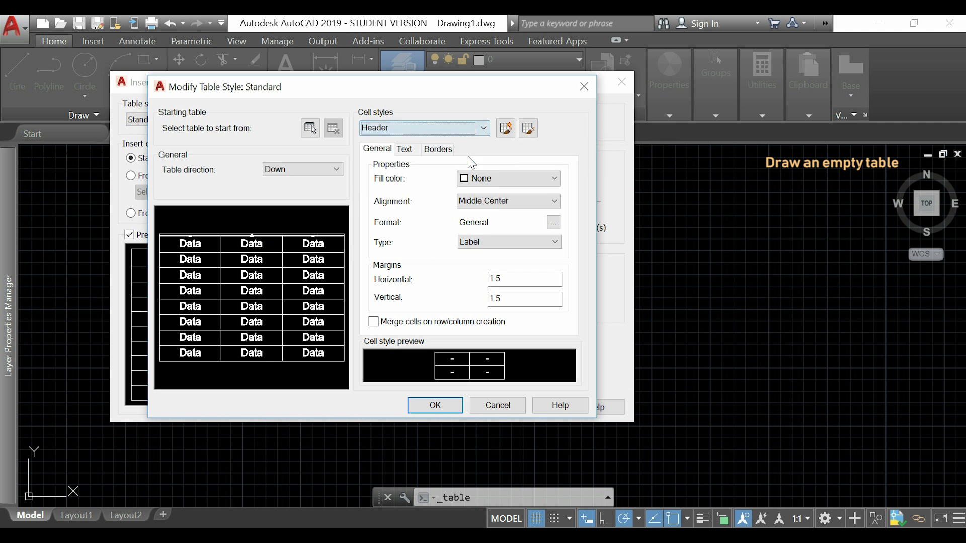
click(409, 151)
drag(482, 201, 456, 202)
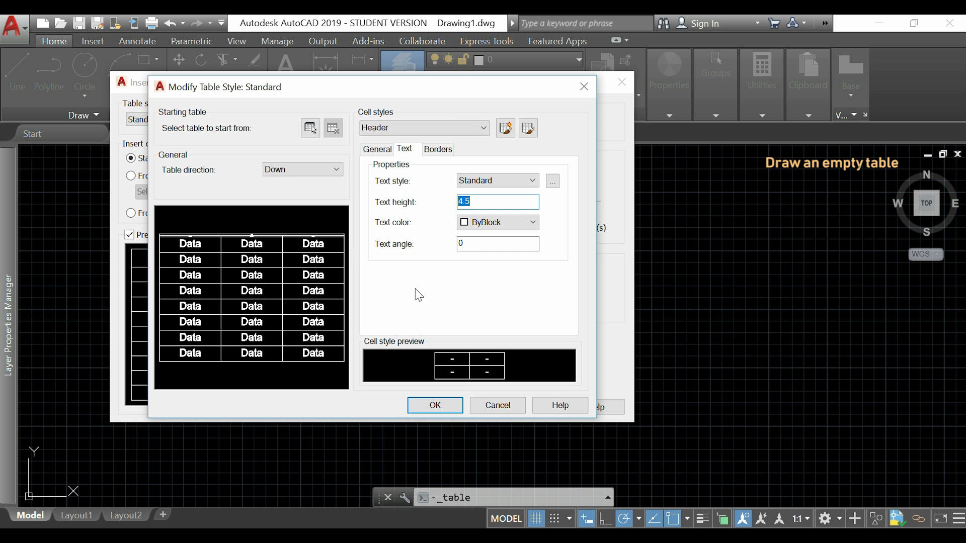
text(50)
Step: Set the Header cell margins to 10 horizontal and 20 vertical
click(375, 149)
drag(508, 279, 475, 287)
text(10)
key(Tab)
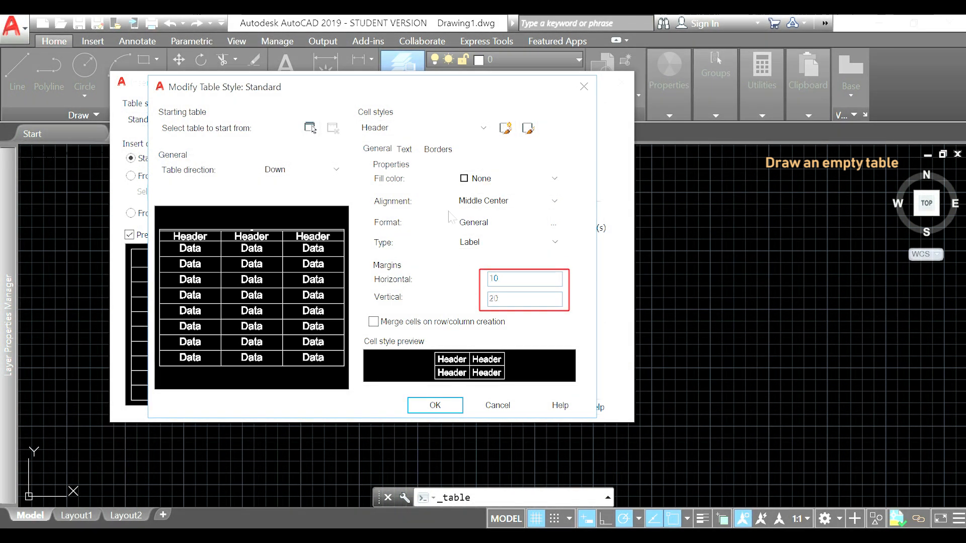
text(20)
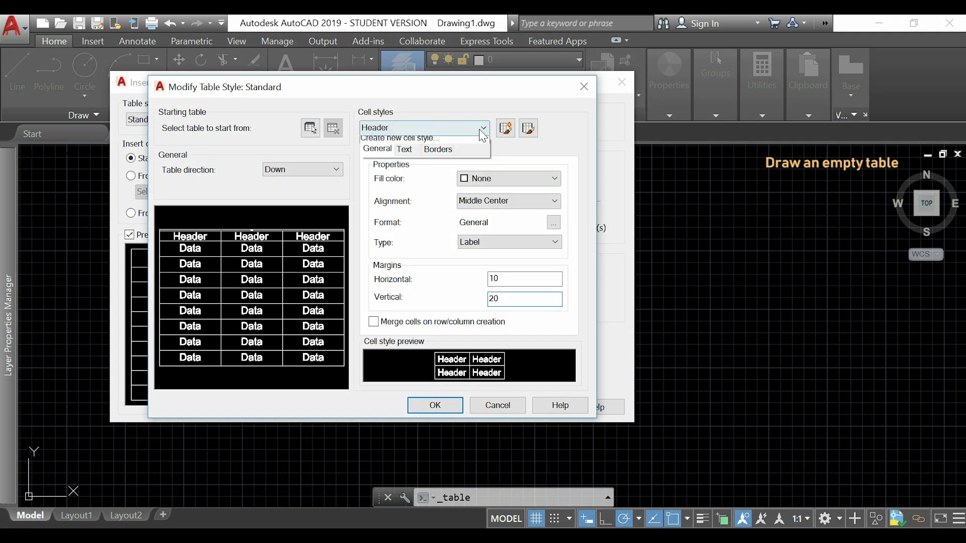
Step: Set the Title cells' text height to 80 in the Standard table style
click(482, 129)
click(446, 171)
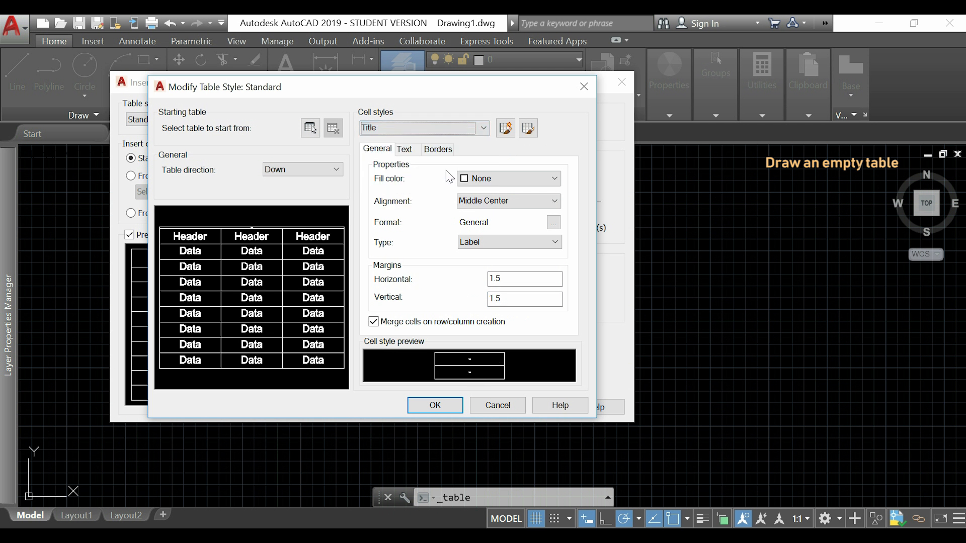
click(412, 151)
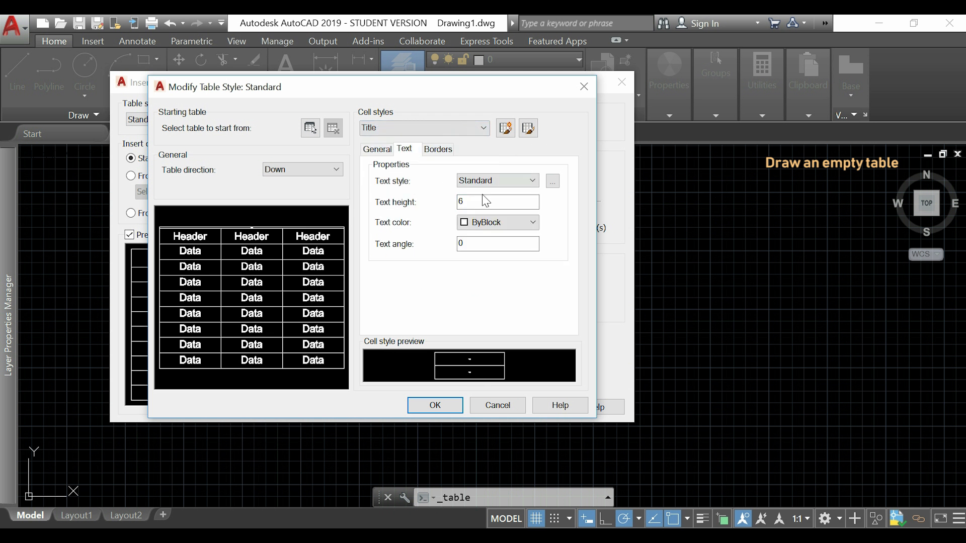
double_click(459, 201)
text(80)
Step: Set the Title cell margins to 10 horizontal and 20 vertical, and save the modified Standard table style
click(379, 149)
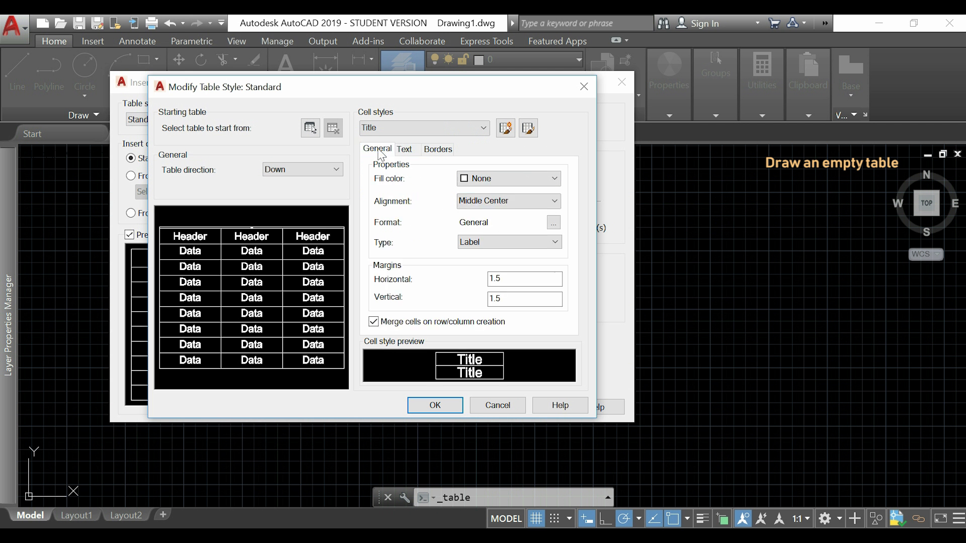
double_click(509, 278)
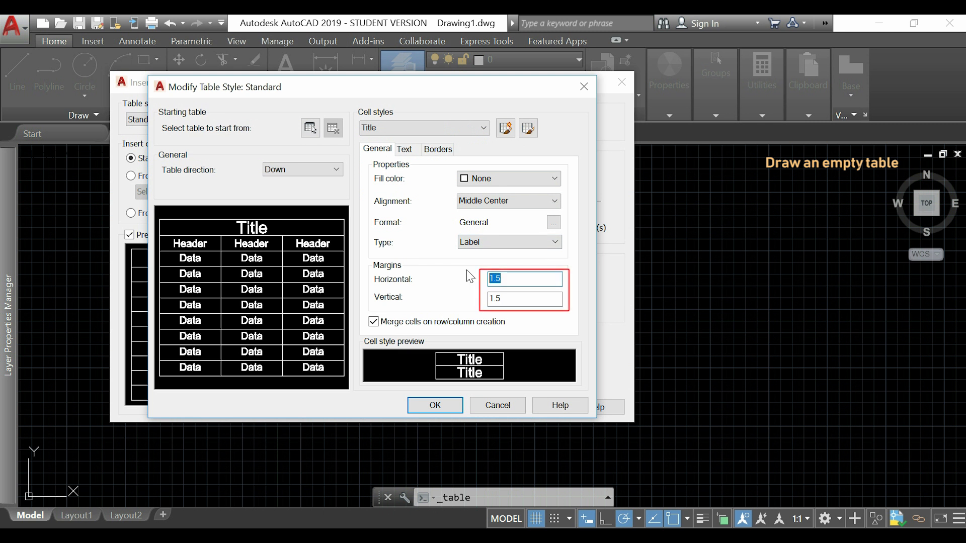
text(10)
key(Tab)
text(20)
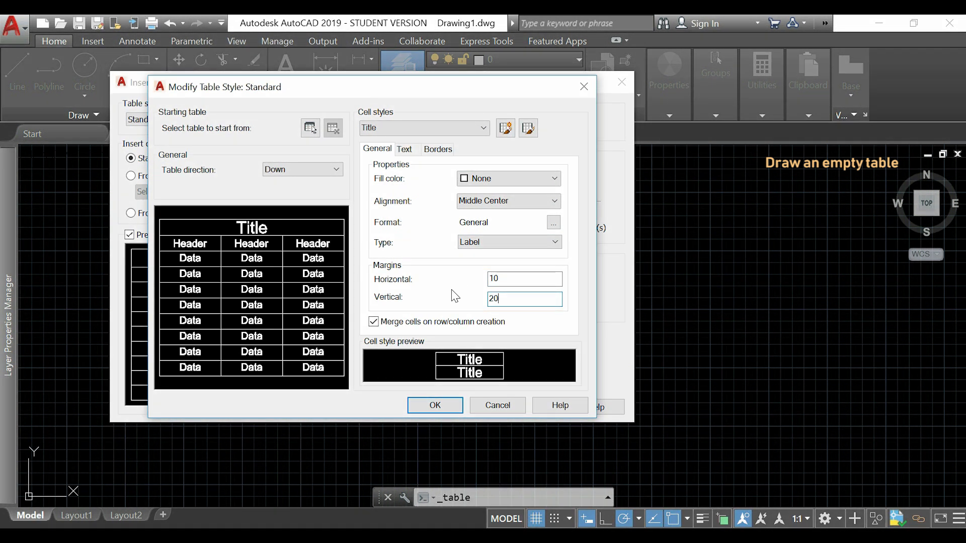
click(446, 404)
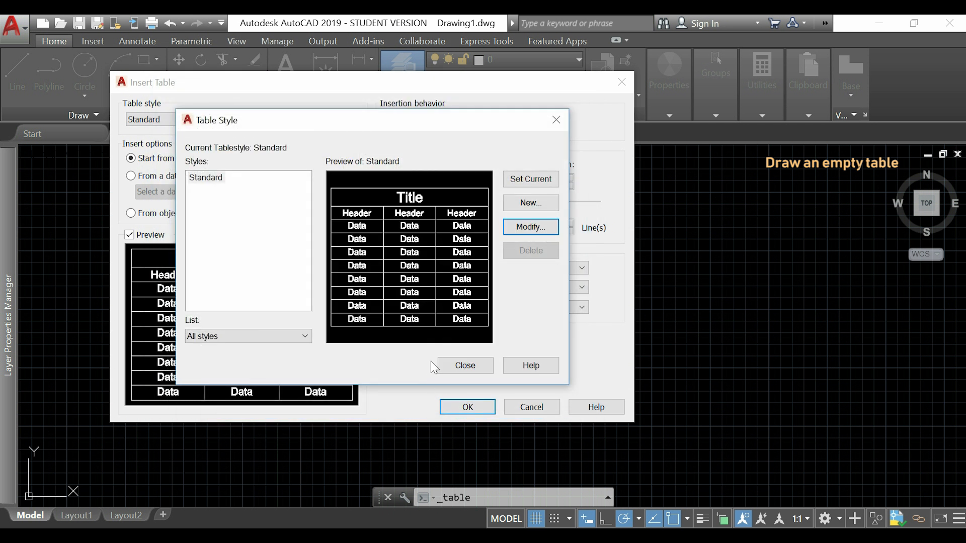
click(474, 364)
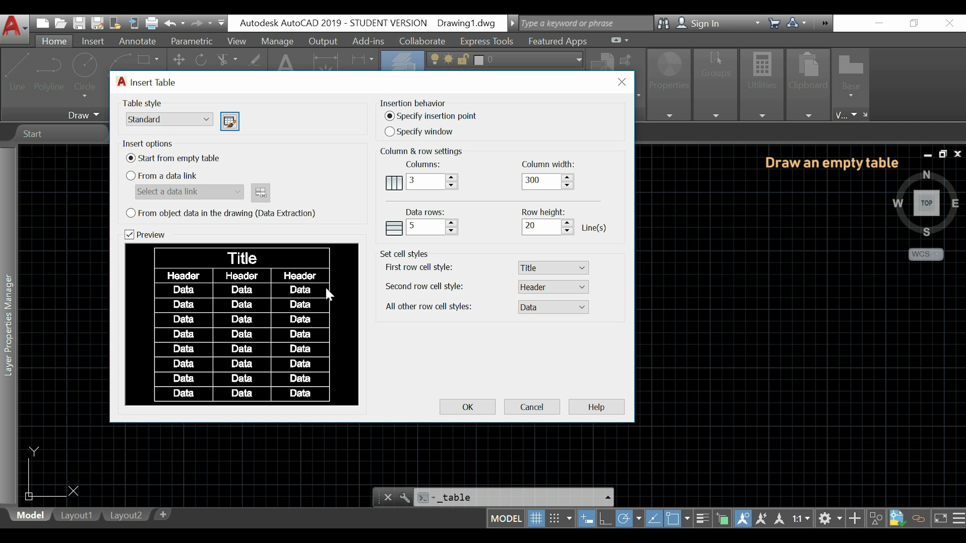
Step: Set the new table's row height to 3 lines and place the empty table in the drawing
drag(488, 92, 719, 94)
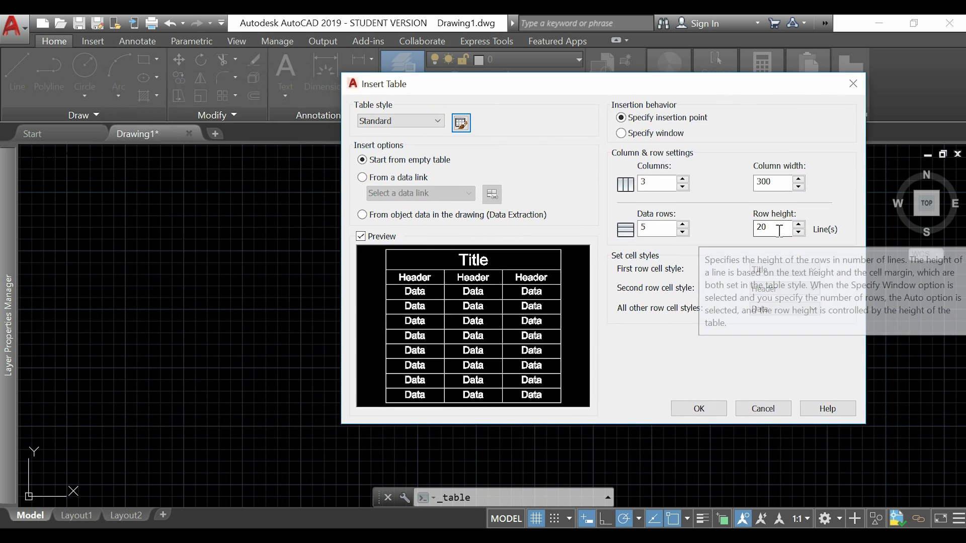
double_click(765, 228)
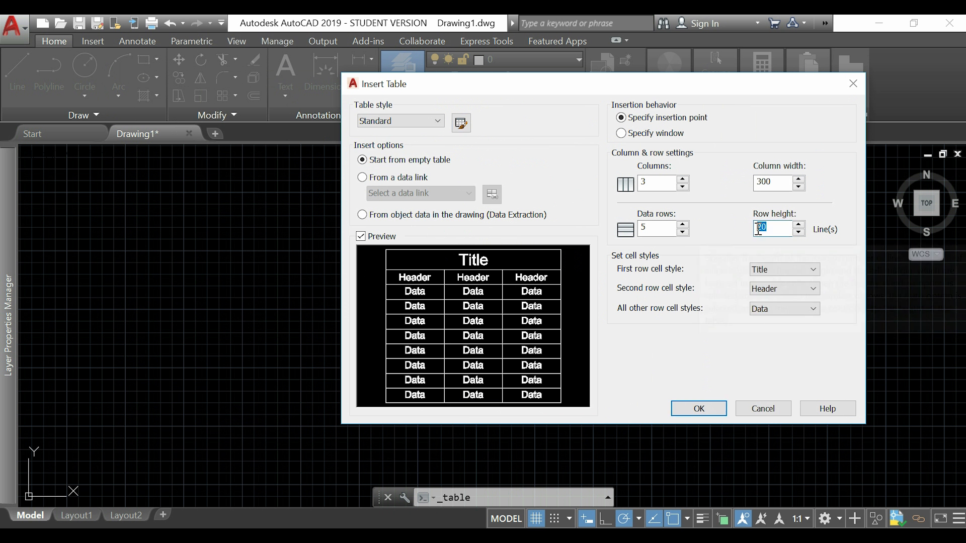
text(3)
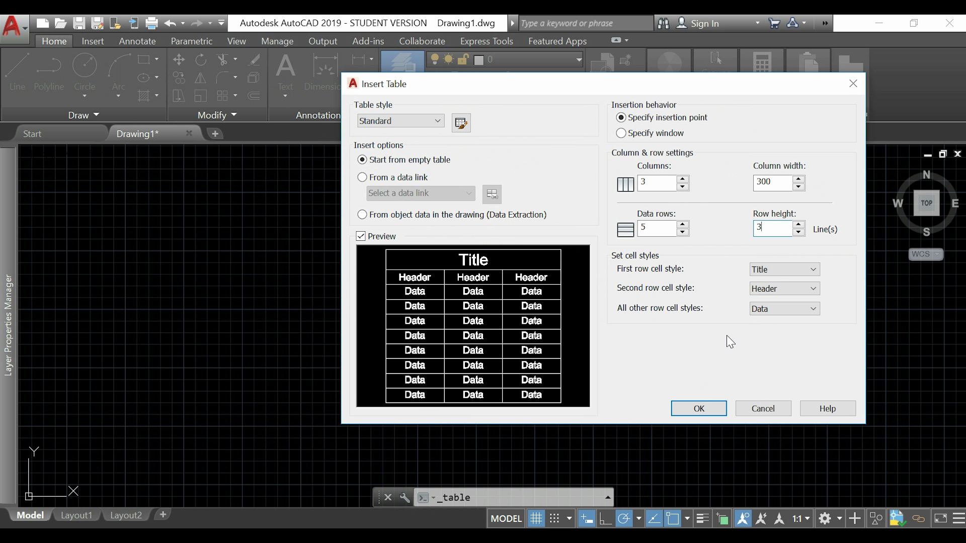
click(699, 409)
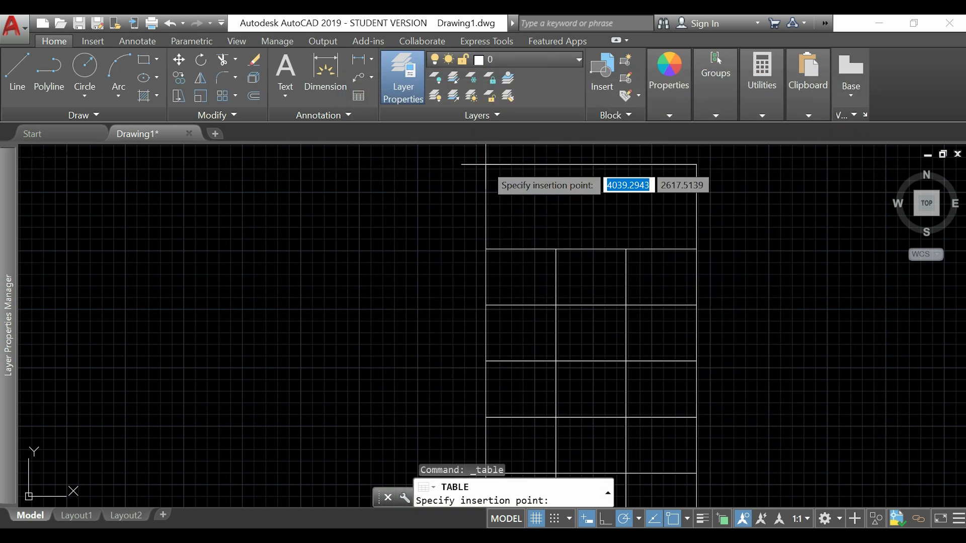
click(422, 183)
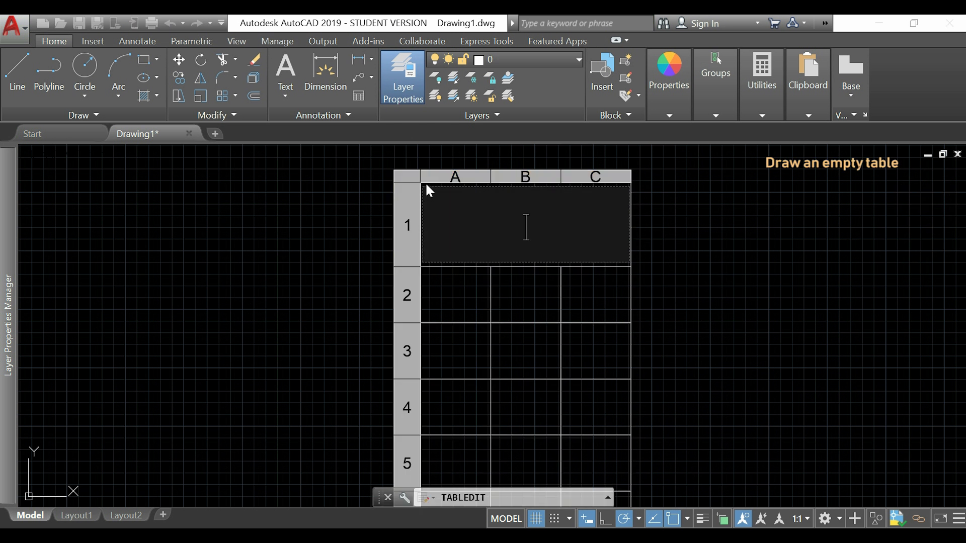
Step: Enter the text "example number 10" in cell B3 of the new table and finish editing
scroll(671, 202, down, 3)
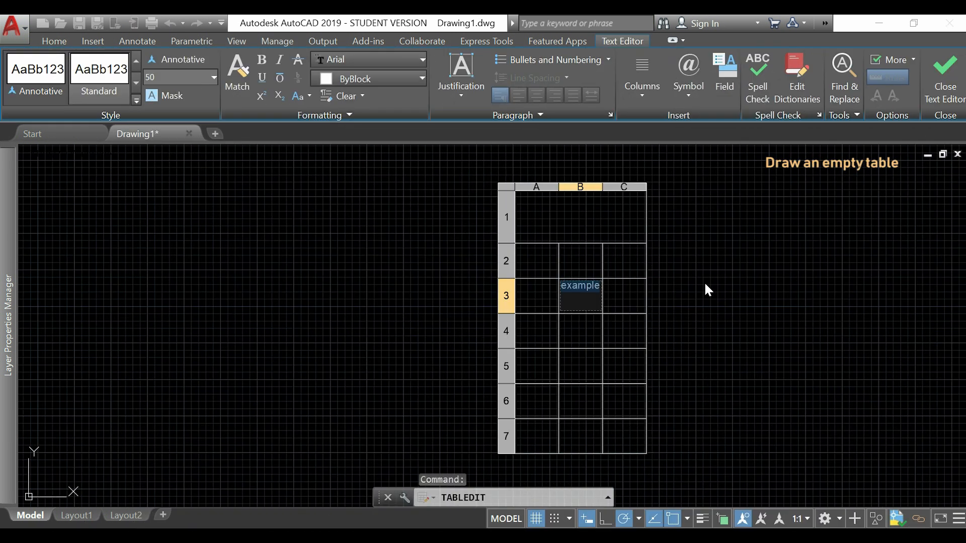
text(example number 10)
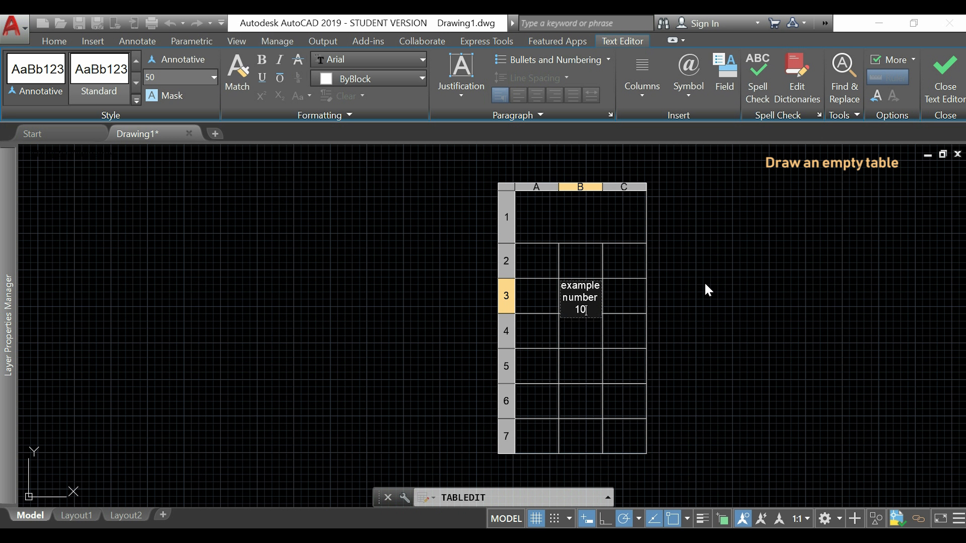
key(Escape)
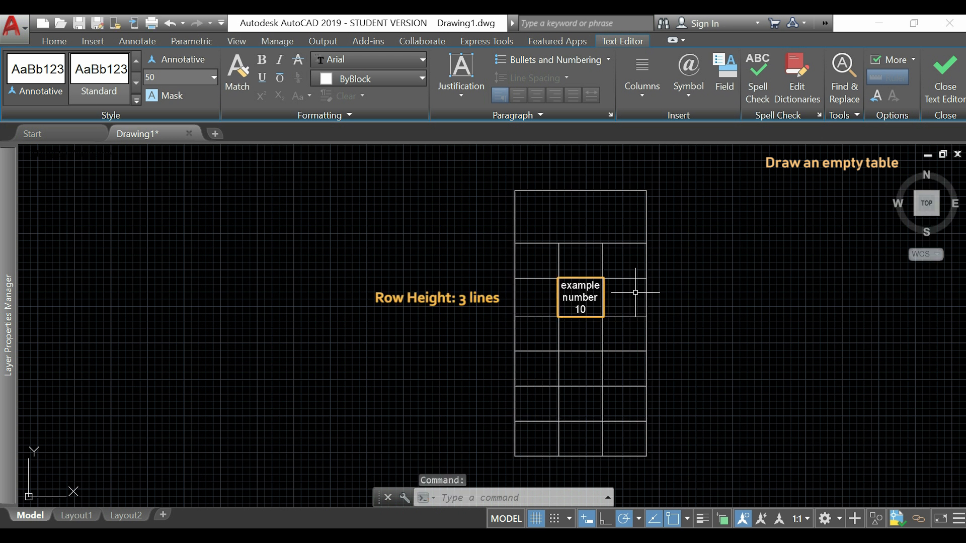